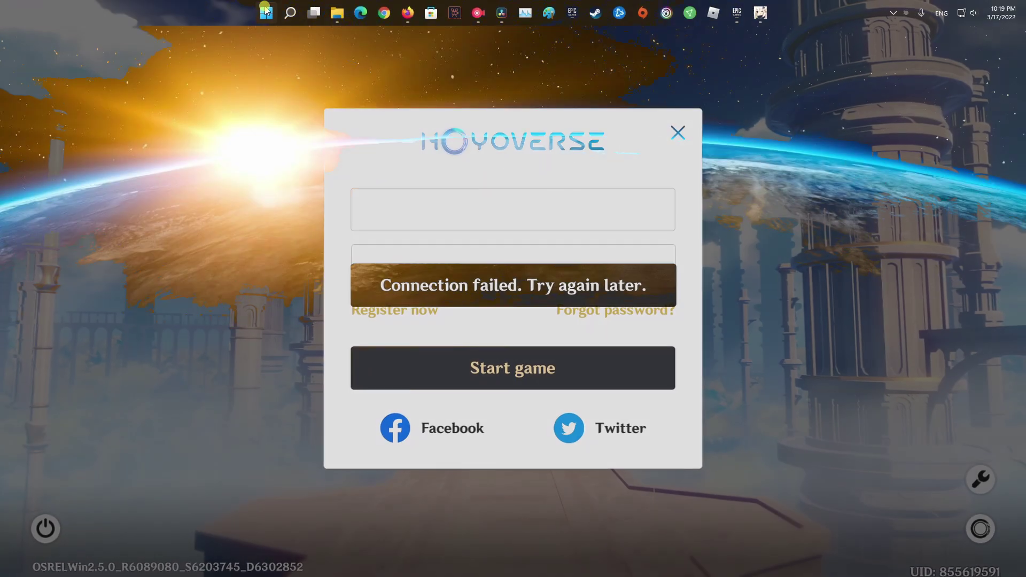
End the Genshin Impact process in Task Manager, close it, and return to the Epic Games library.
{"action": "key", "text": "super+x"}
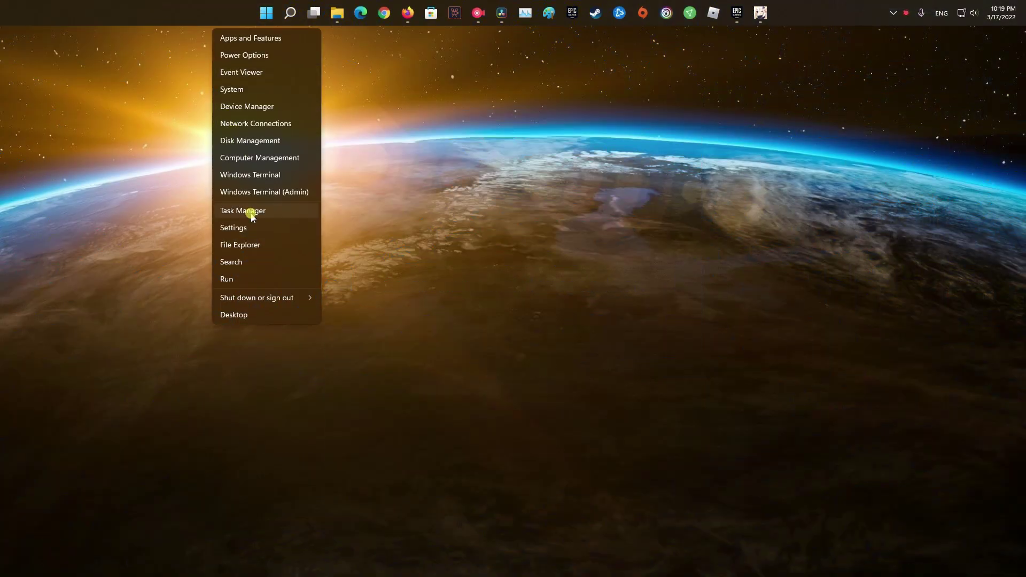
{"action": "left_click", "coordinate": [252, 215]}
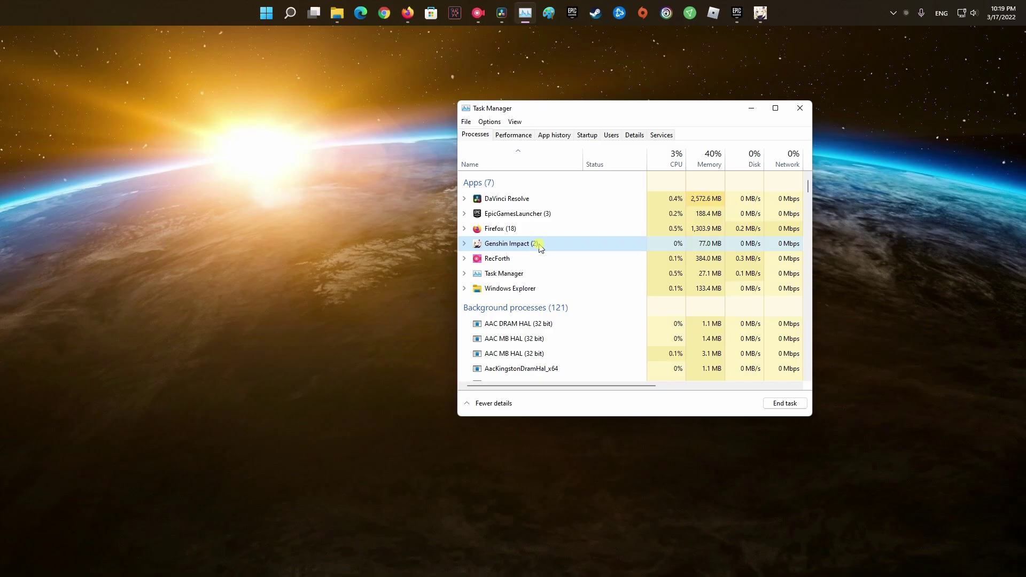
{"action": "right_click", "coordinate": [582, 245]}
{"action": "left_click", "coordinate": [599, 268]}
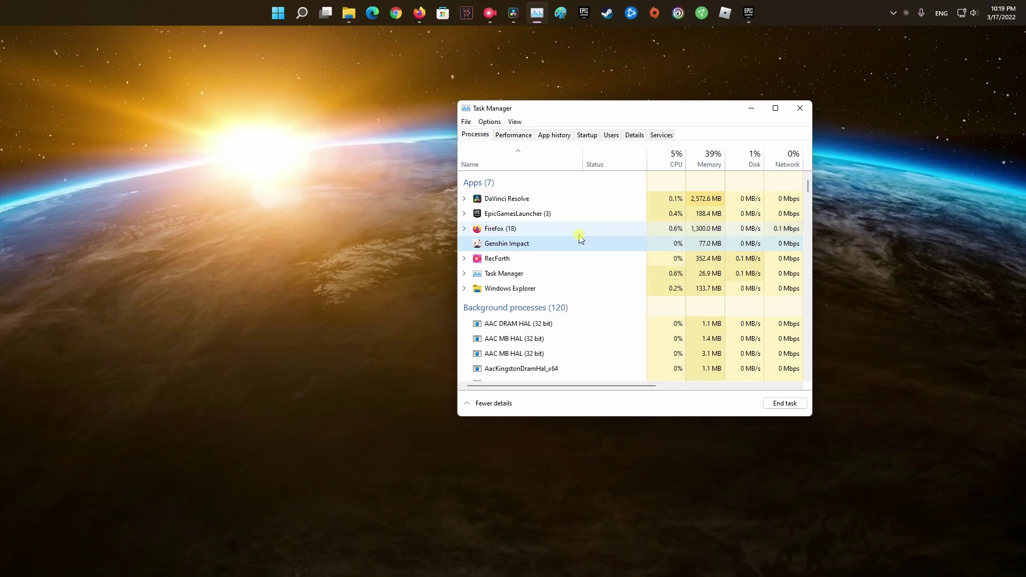
{"action": "left_click", "coordinate": [802, 110]}
{"action": "left_click", "coordinate": [748, 12]}
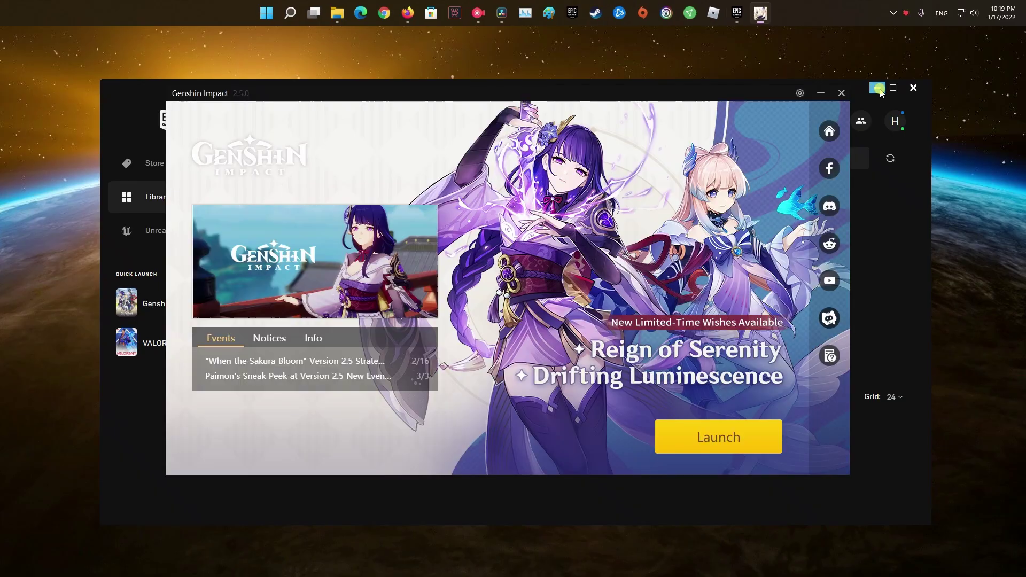
Launch Genshin Impact from the Epic library and then from the Genshin launcher.
{"action": "left_click", "coordinate": [876, 89]}
{"action": "left_click", "coordinate": [749, 446]}
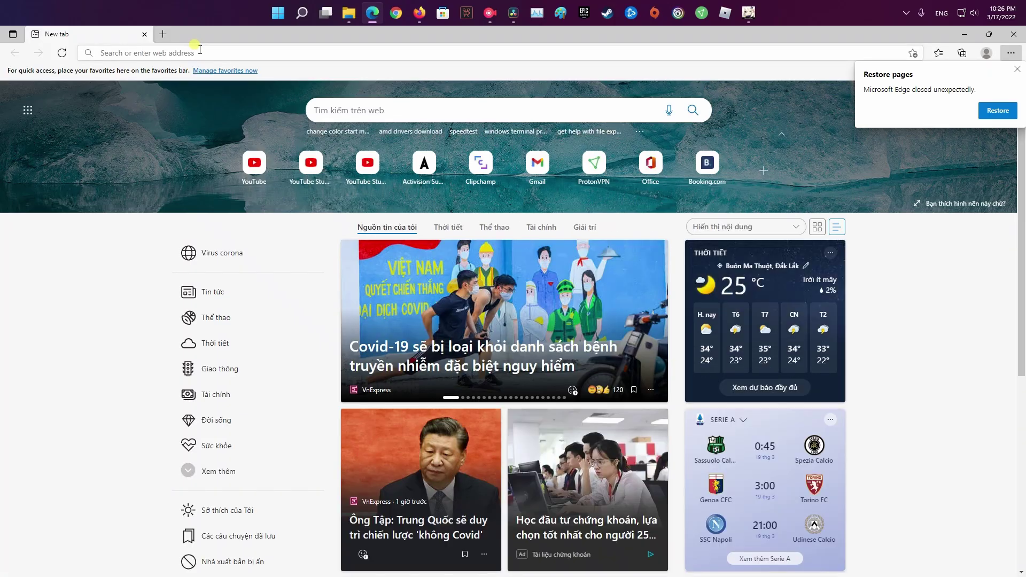
Load downdetector.com/status/genshin-impact/ from the pasted address.
{"action": "left_click", "coordinate": [200, 52]}
{"action": "key", "text": "ctrl+v"}
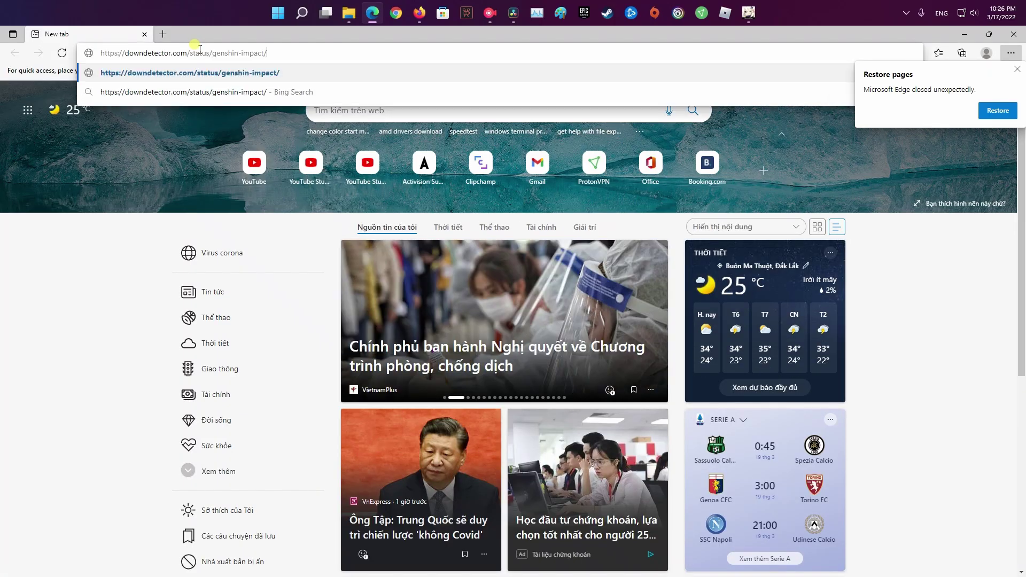
{"action": "key", "text": "Return"}
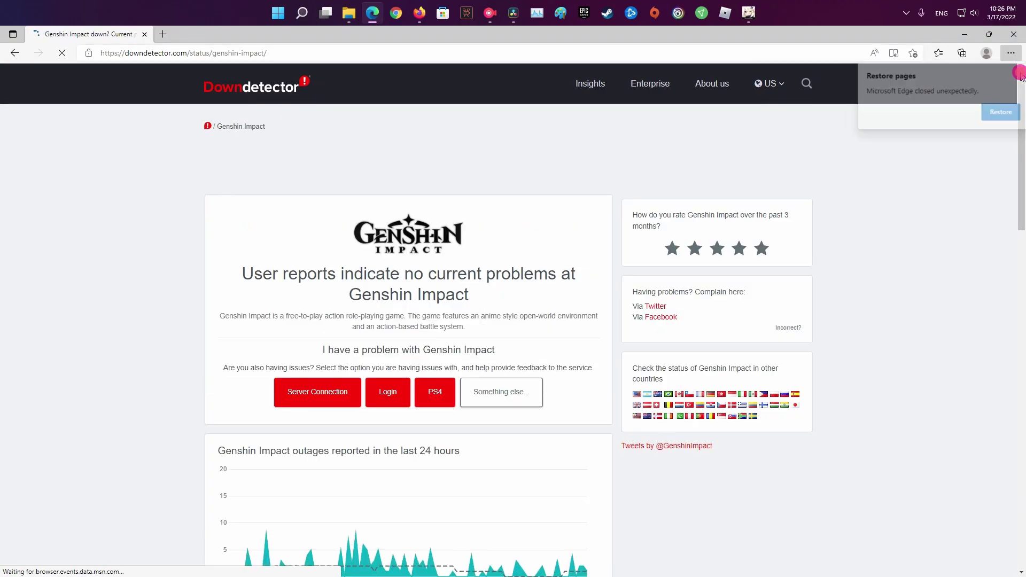
Dismiss the restore and cookie prompts, then scroll through the user comments about disconnects.
{"action": "left_click", "coordinate": [1017, 70]}
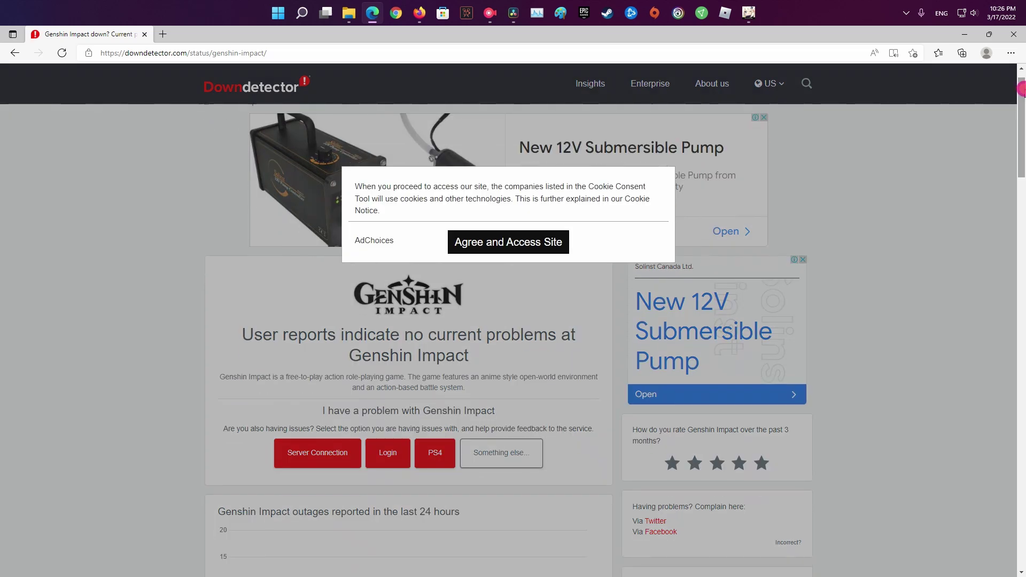
{"action": "left_click", "coordinate": [917, 185]}
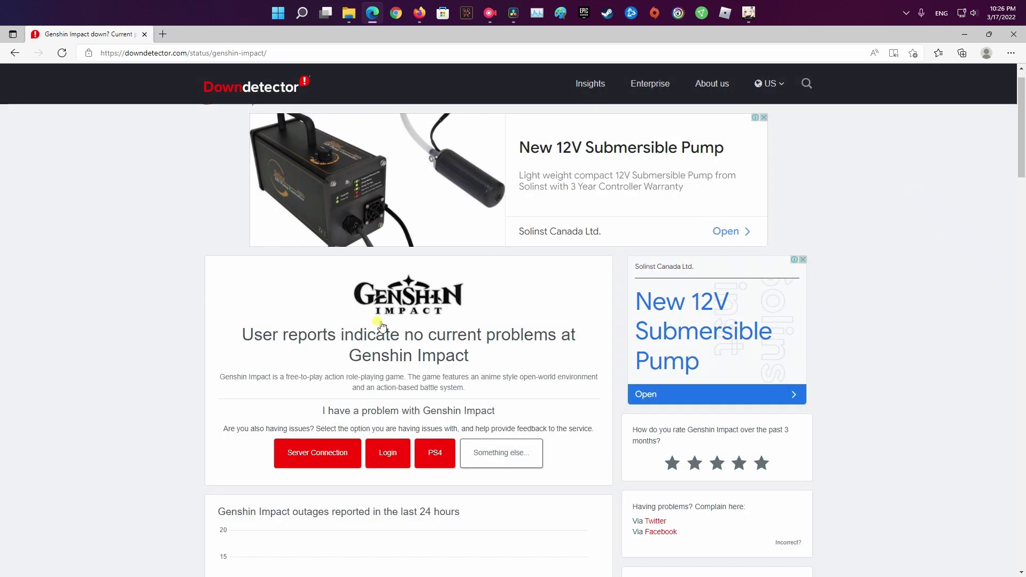
{"action": "left_click_drag", "start_coordinate": [1022, 118], "coordinate": [1004, 321]}
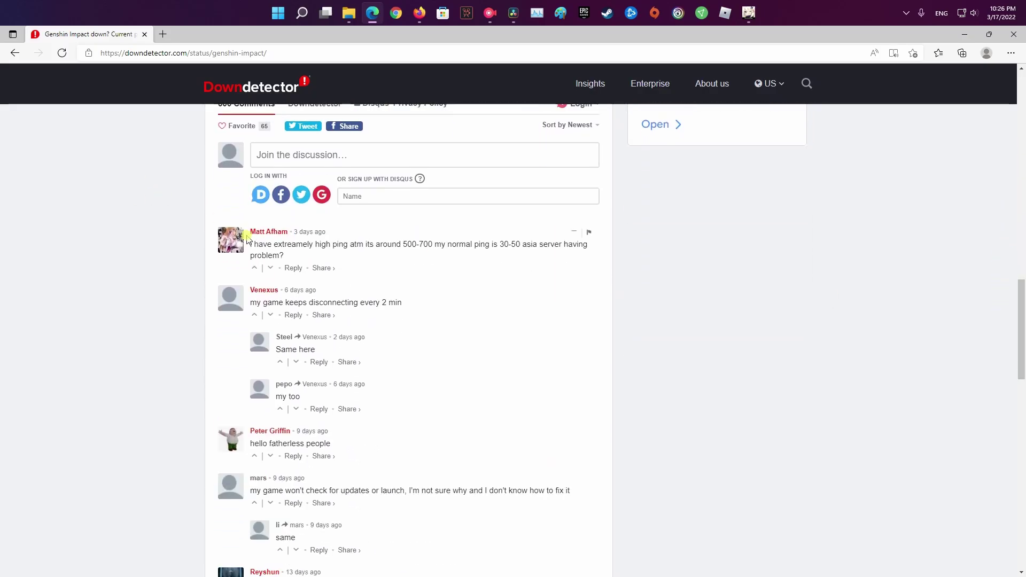
{"action": "left_click_drag", "start_coordinate": [250, 243], "coordinate": [509, 270]}
{"action": "left_click", "coordinate": [505, 281]}
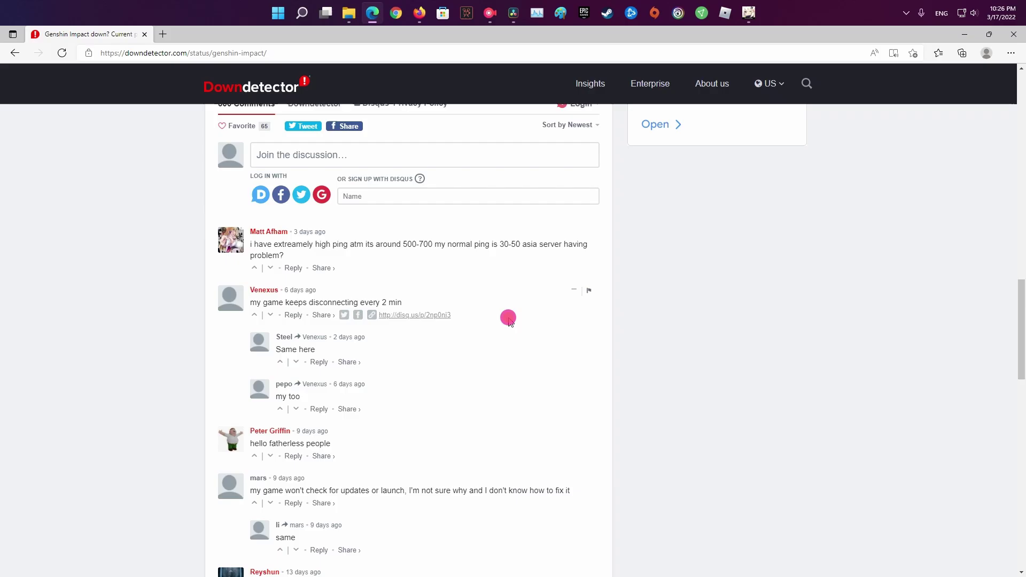
{"action": "scroll", "coordinate": [537, 373], "scroll_direction": "down", "scroll_amount": 1}
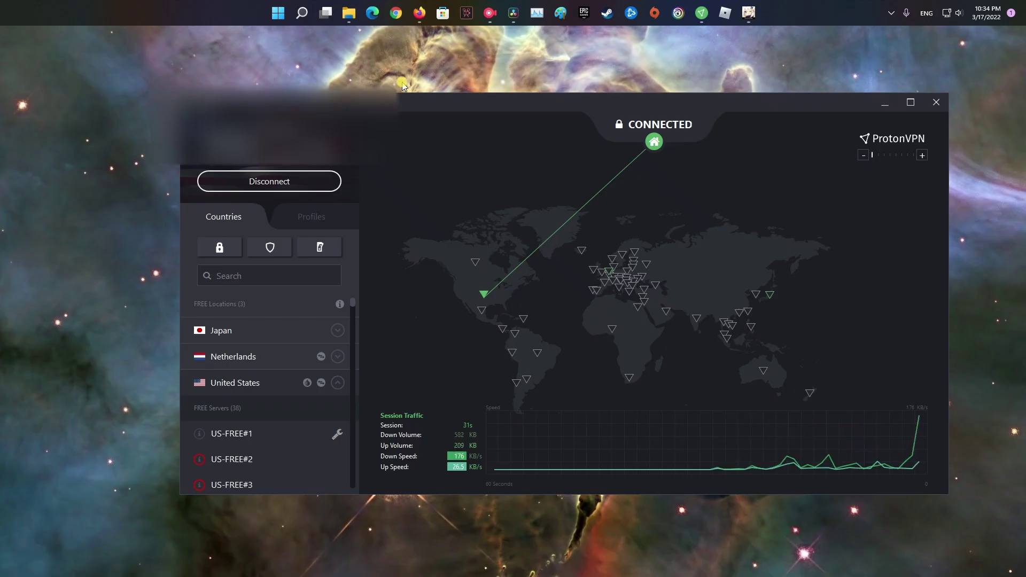
Disconnect the ProtonVPN connection.
{"action": "left_click", "coordinate": [279, 184]}
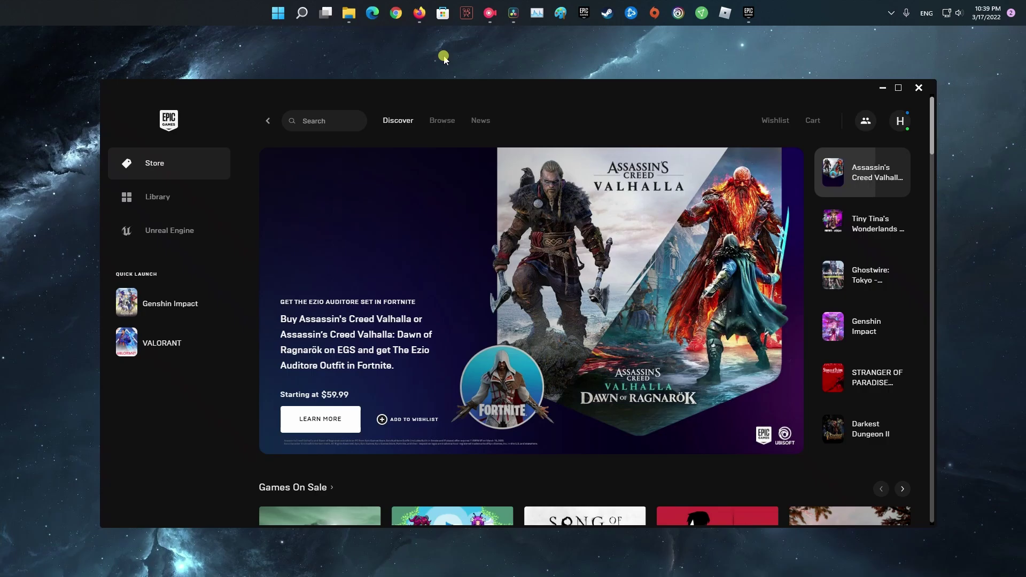
Relaunch Genshin from Epic and run the launcher's game update check, confirming 2.5.0 is latest.
{"action": "left_click", "coordinate": [170, 304]}
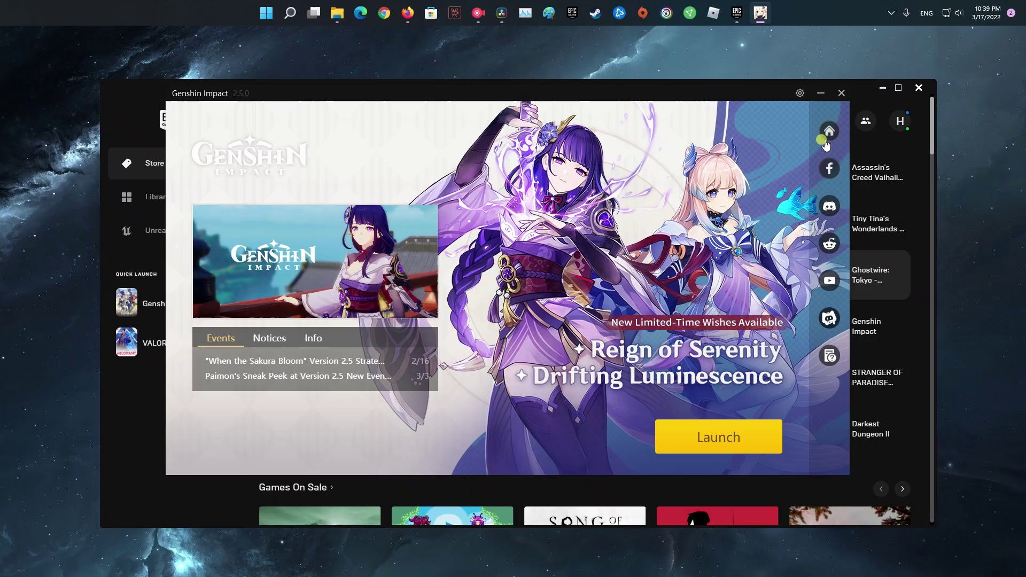
{"action": "left_click", "coordinate": [799, 93]}
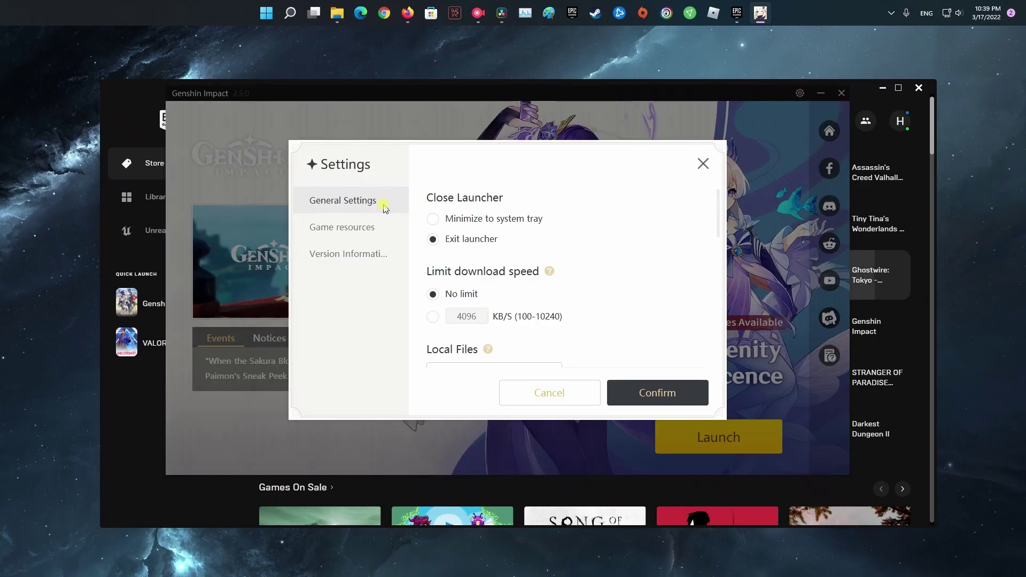
{"action": "scroll", "coordinate": [561, 271], "scroll_direction": "down", "scroll_amount": 1}
{"action": "scroll", "coordinate": [561, 276], "scroll_direction": "down", "scroll_amount": 5}
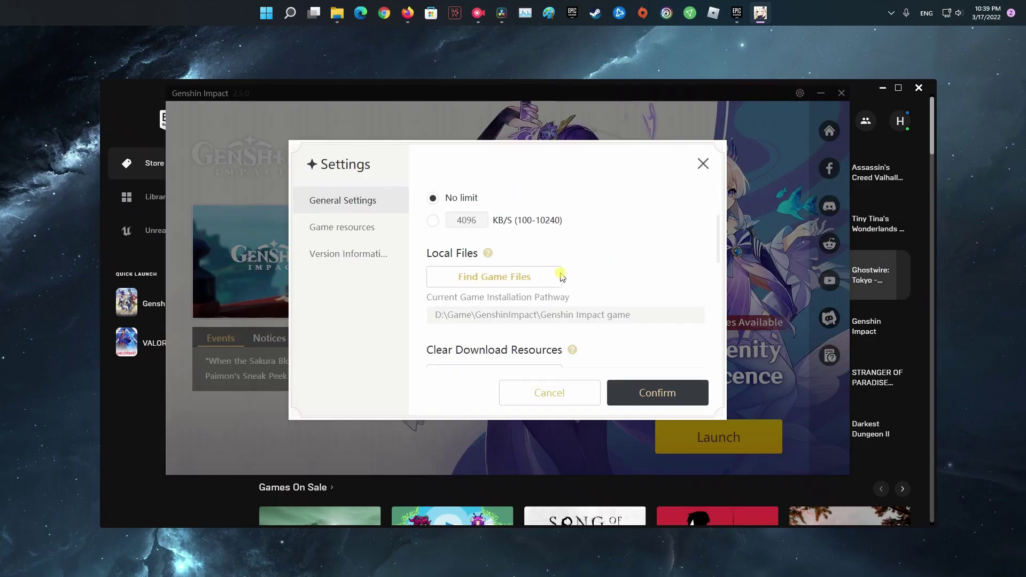
{"action": "scroll", "coordinate": [562, 276], "scroll_direction": "down", "scroll_amount": 4}
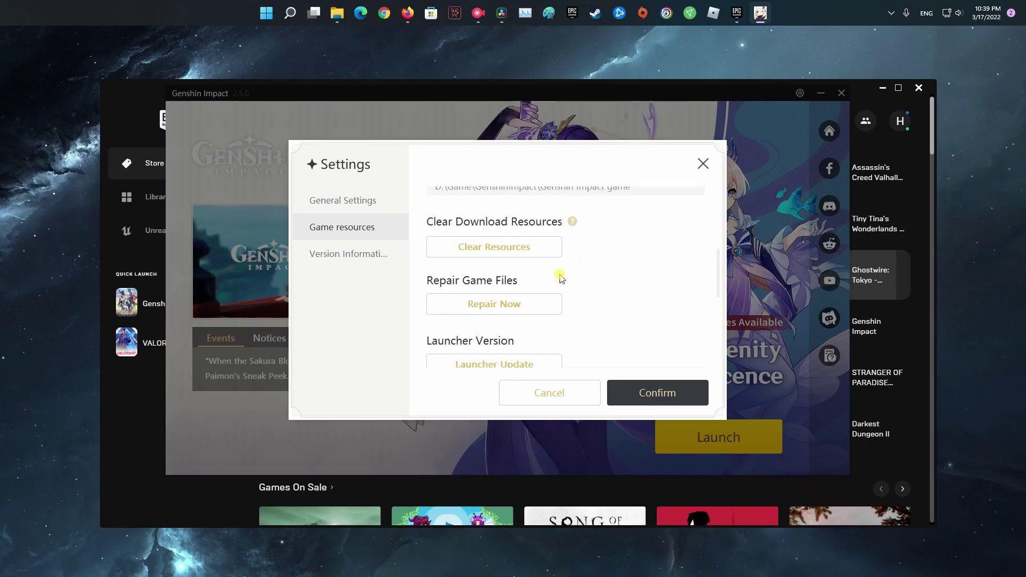
{"action": "scroll", "coordinate": [560, 278], "scroll_direction": "down", "scroll_amount": 1}
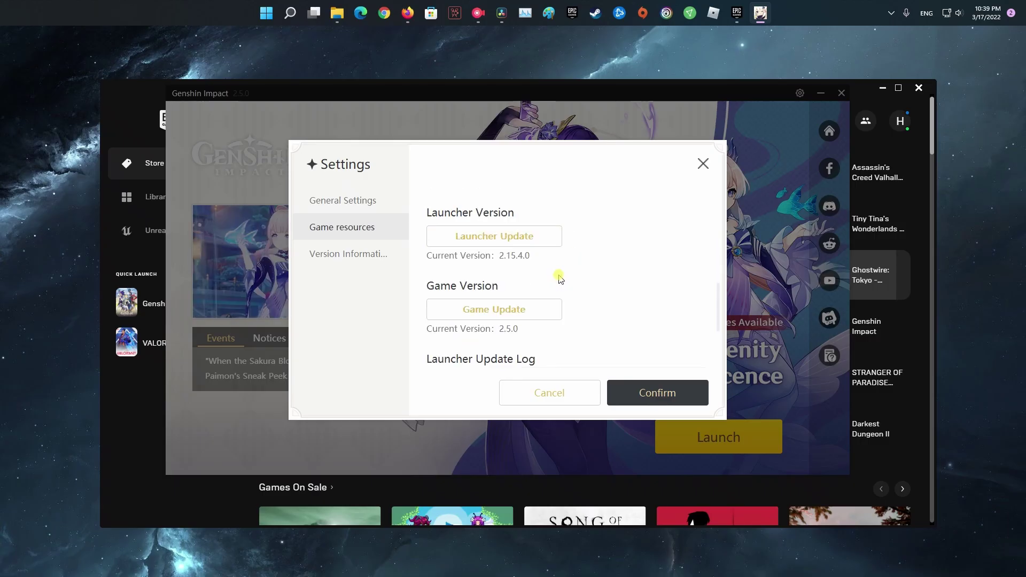
{"action": "scroll", "coordinate": [598, 304], "scroll_direction": "down", "scroll_amount": 1}
{"action": "left_click", "coordinate": [528, 282]}
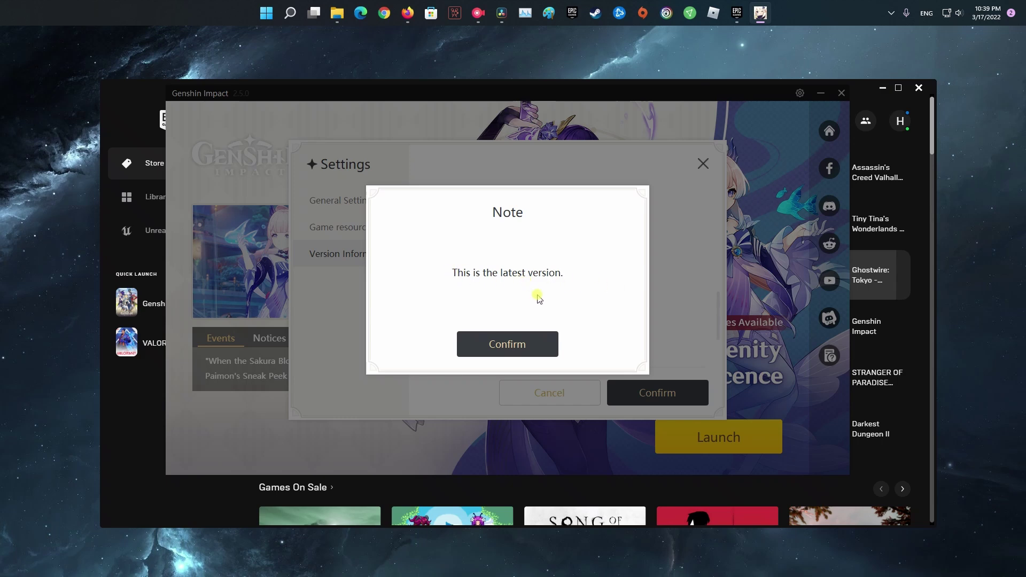
{"action": "left_click", "coordinate": [520, 345]}
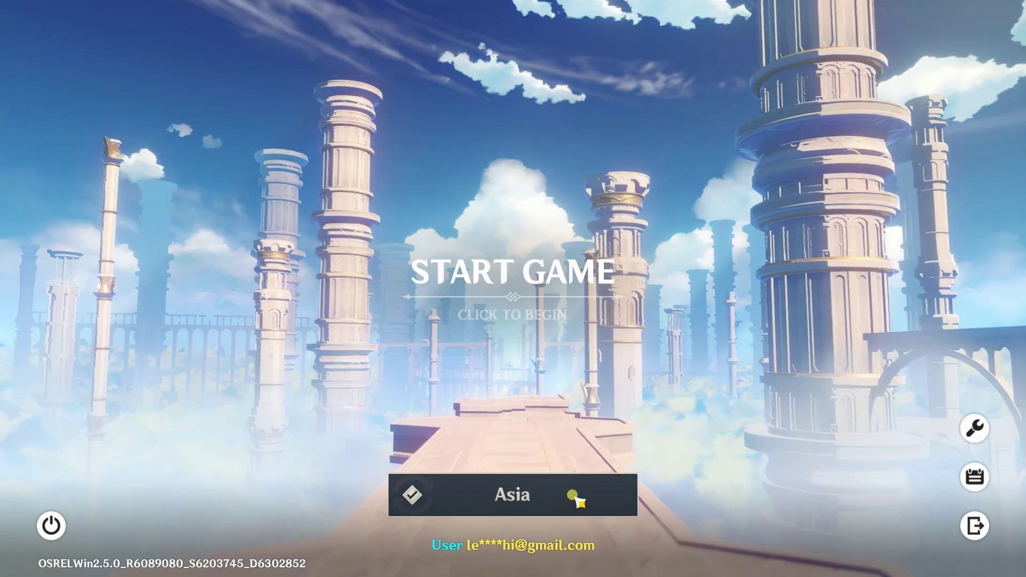
Switch the game server to America, then back to Asia, and start loading the game.
{"action": "left_click", "coordinate": [567, 489]}
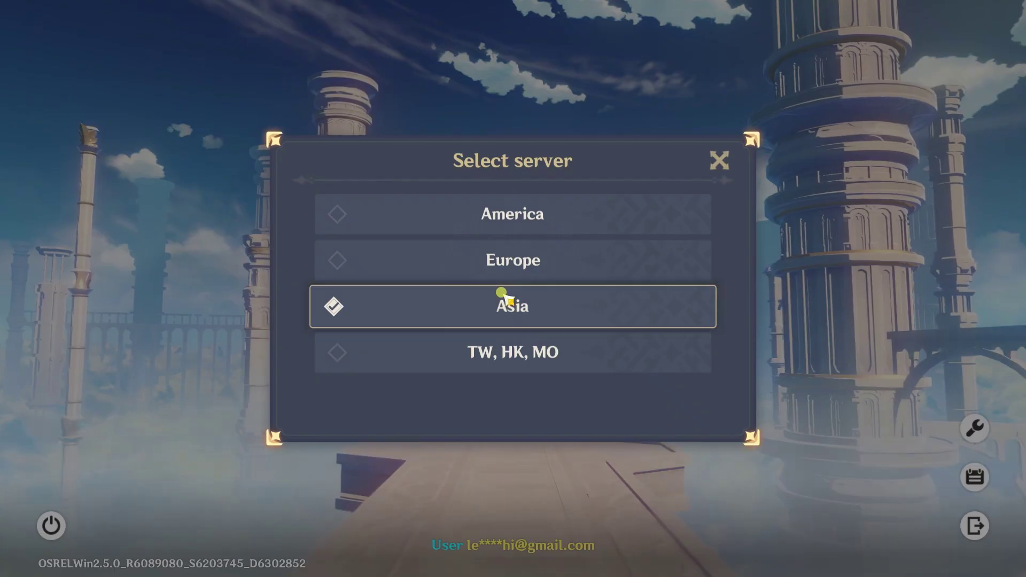
{"action": "left_click", "coordinate": [516, 219]}
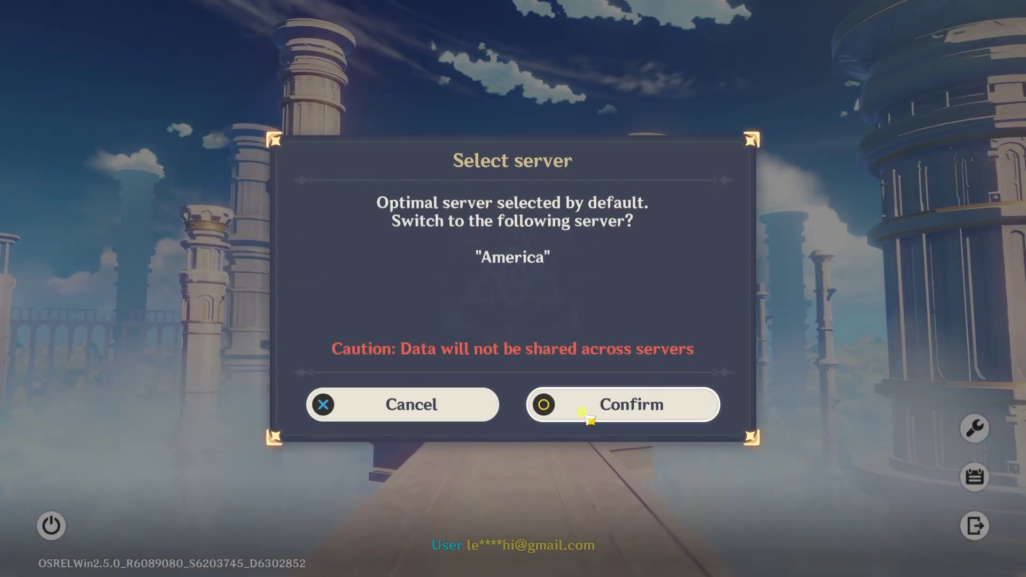
{"action": "left_click", "coordinate": [567, 414]}
{"action": "left_click", "coordinate": [545, 490]}
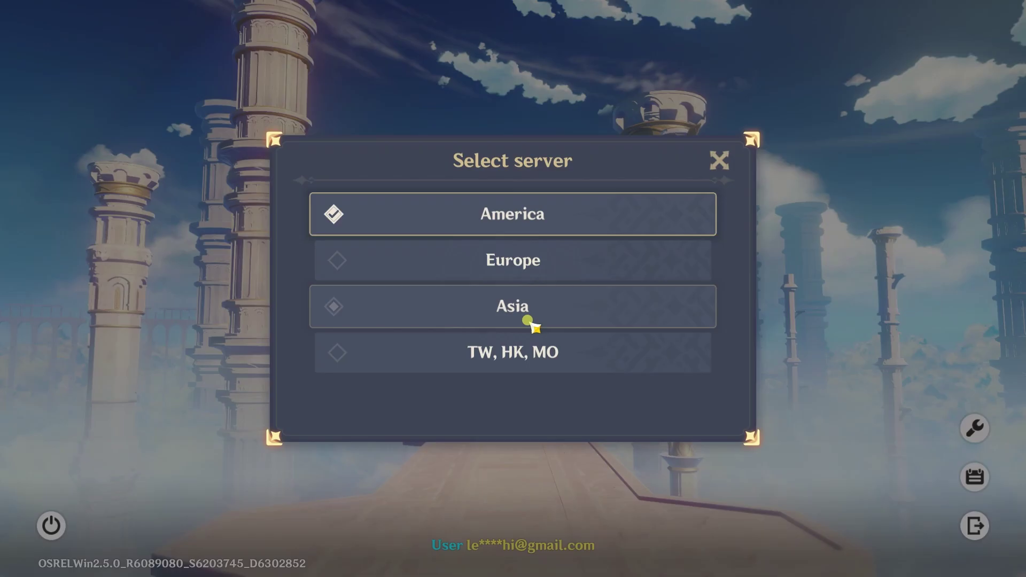
{"action": "left_click", "coordinate": [515, 315]}
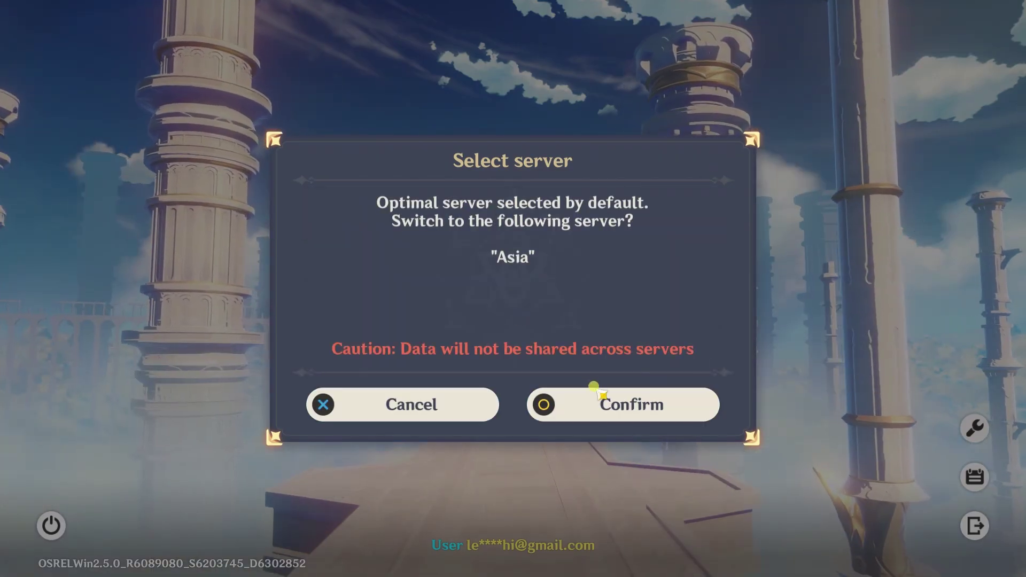
{"action": "left_click", "coordinate": [608, 398]}
{"action": "left_click", "coordinate": [547, 314]}
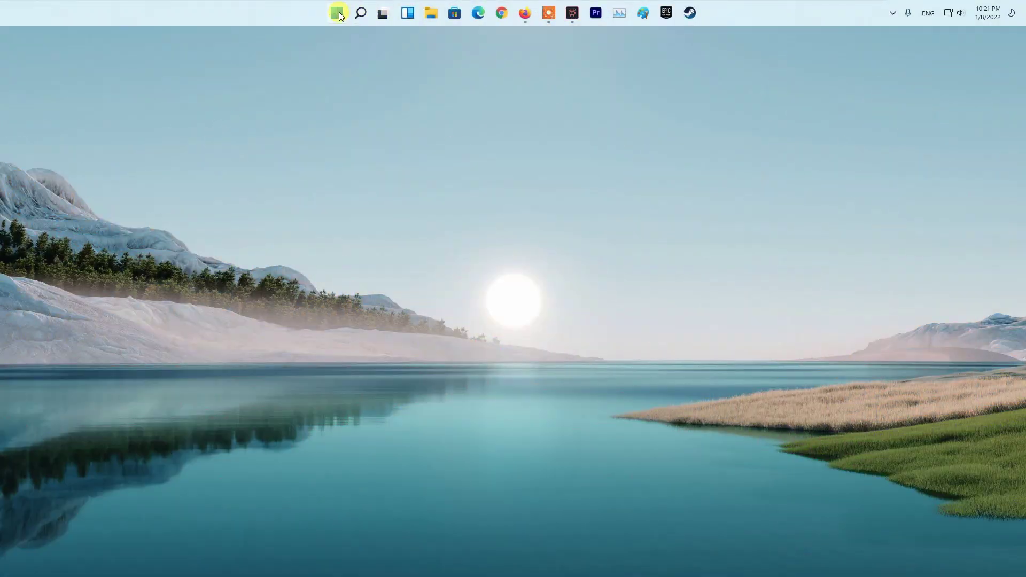
Open the Network Connections panel by searching for ncpa.cpl.
{"action": "left_click", "coordinate": [338, 14]}
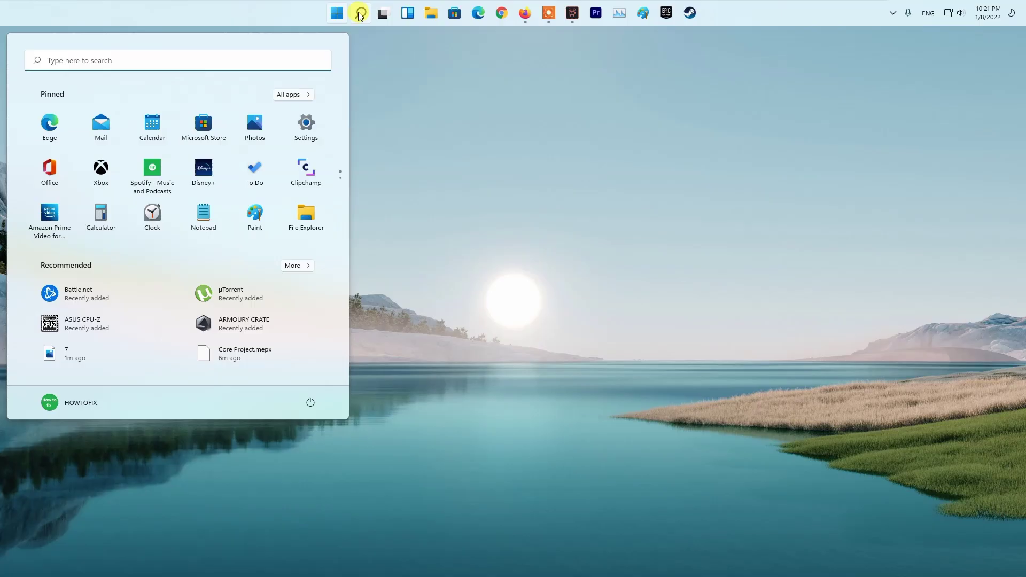
{"action": "left_click", "coordinate": [361, 13]}
{"action": "type", "text": "ncpa.cpl"}
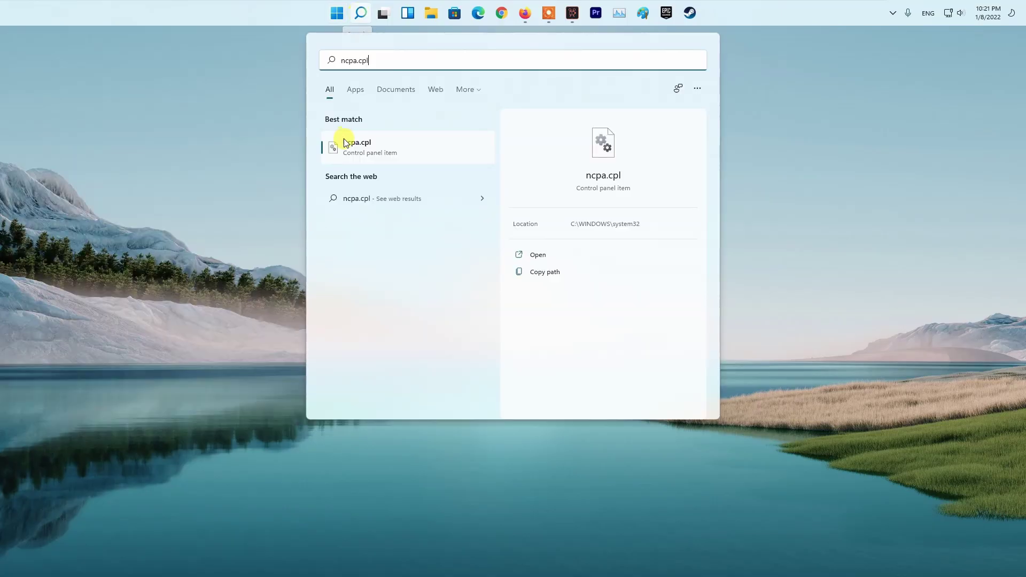
{"action": "left_click", "coordinate": [375, 158]}
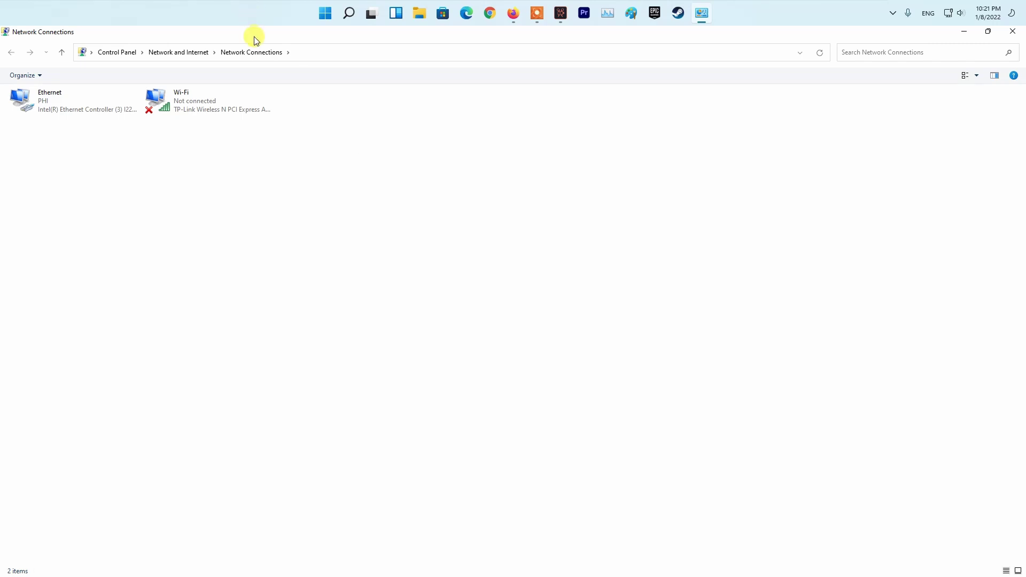
Open the Ethernet connection's Properties dialog.
{"action": "left_click", "coordinate": [84, 109]}
{"action": "right_click", "coordinate": [82, 107]}
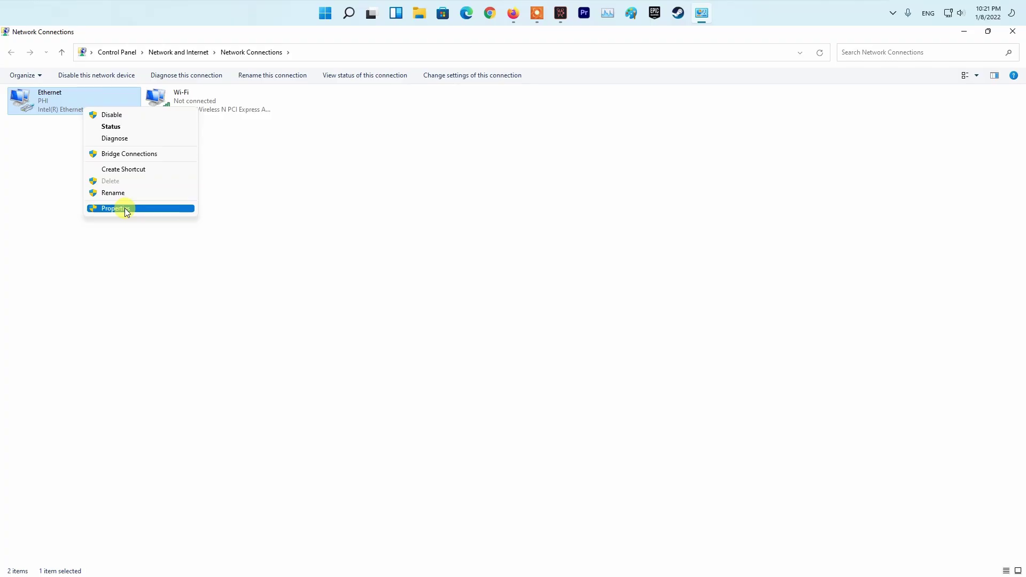
{"action": "left_click", "coordinate": [126, 210]}
{"action": "left_click_drag", "start_coordinate": [153, 82], "coordinate": [570, 155]}
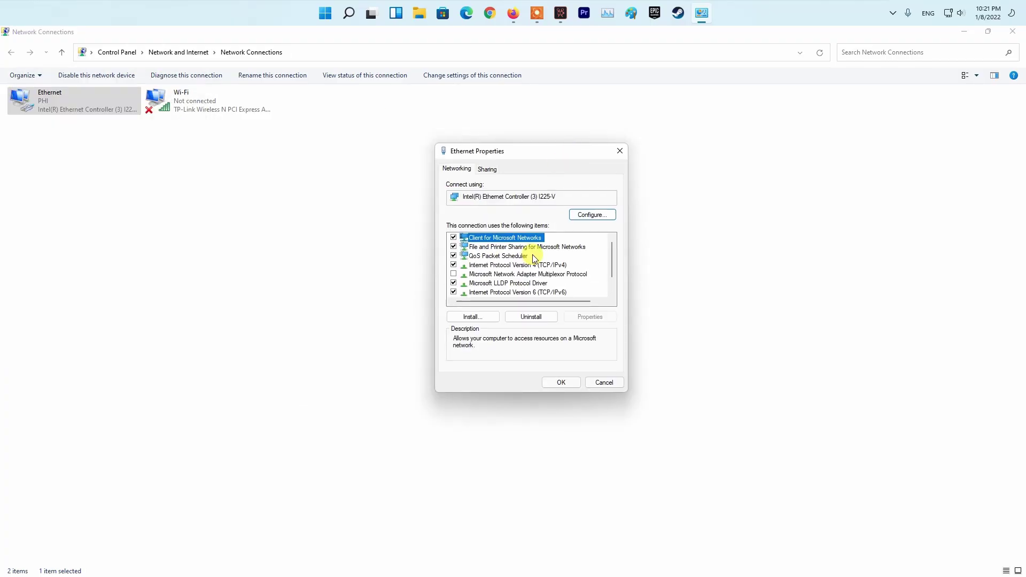
{"action": "scroll", "coordinate": [613, 256], "scroll_direction": "down", "scroll_amount": 1}
Set IPv4 DNS servers to 8.8.8.8 and 8.8.4.4, save, and close the properties.
{"action": "left_click", "coordinate": [503, 248]}
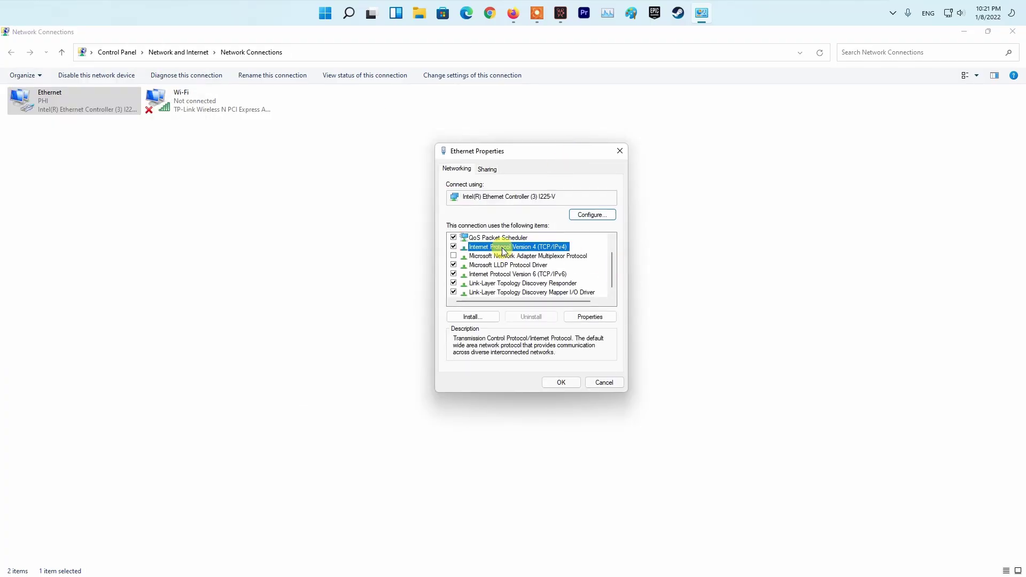
{"action": "left_click", "coordinate": [591, 318]}
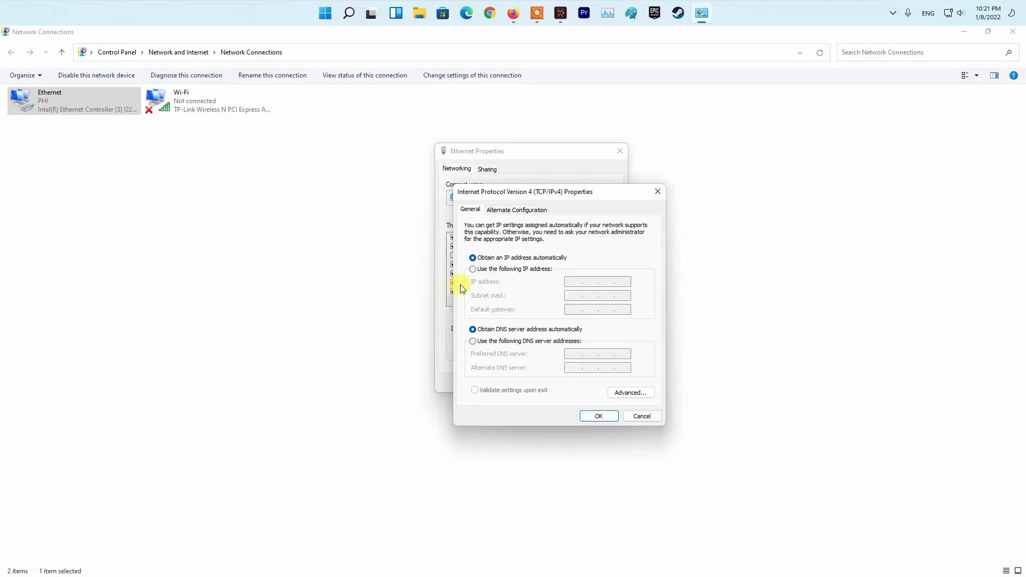
{"action": "left_click", "coordinate": [473, 340]}
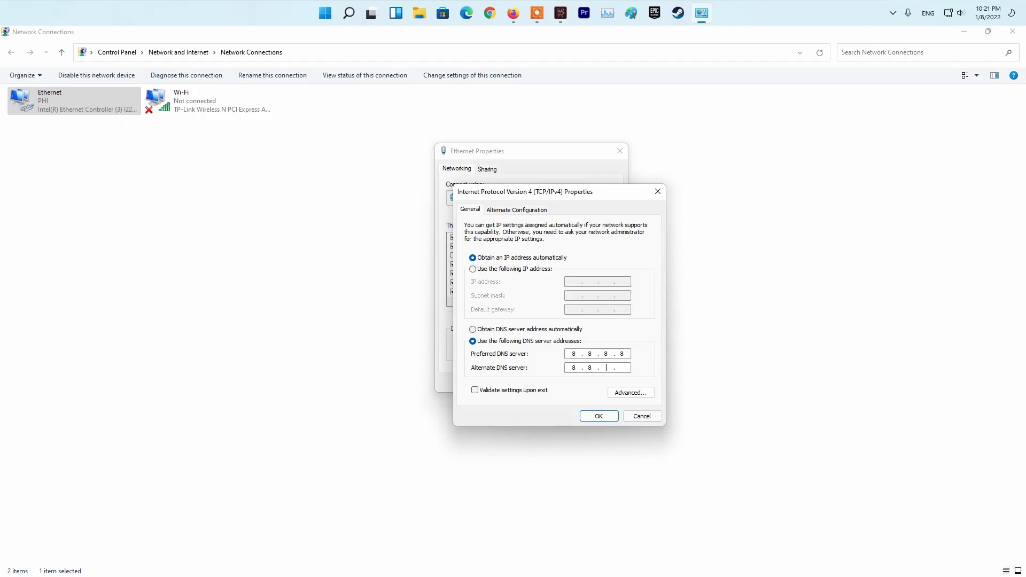
{"action": "left_click", "coordinate": [598, 419]}
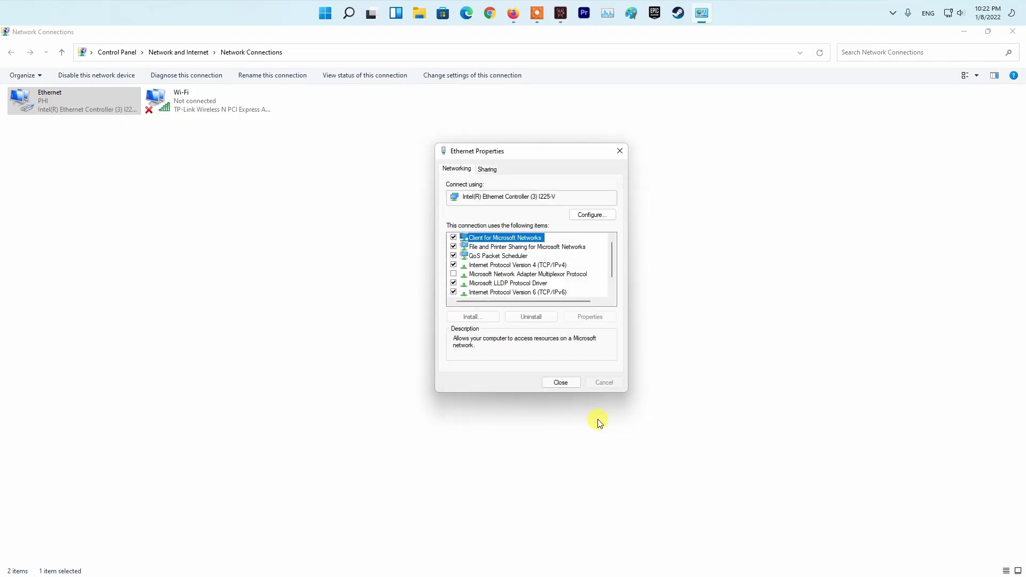
{"action": "left_click", "coordinate": [561, 383]}
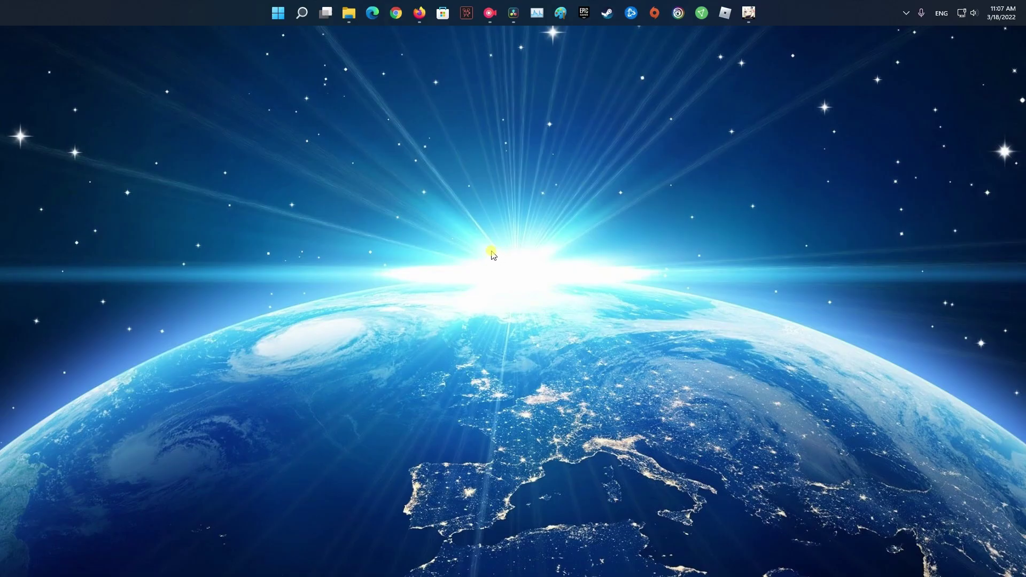
Search for 'firewall' and open 'Allow an app through Windows Firewall'.
{"action": "left_click", "coordinate": [303, 14]}
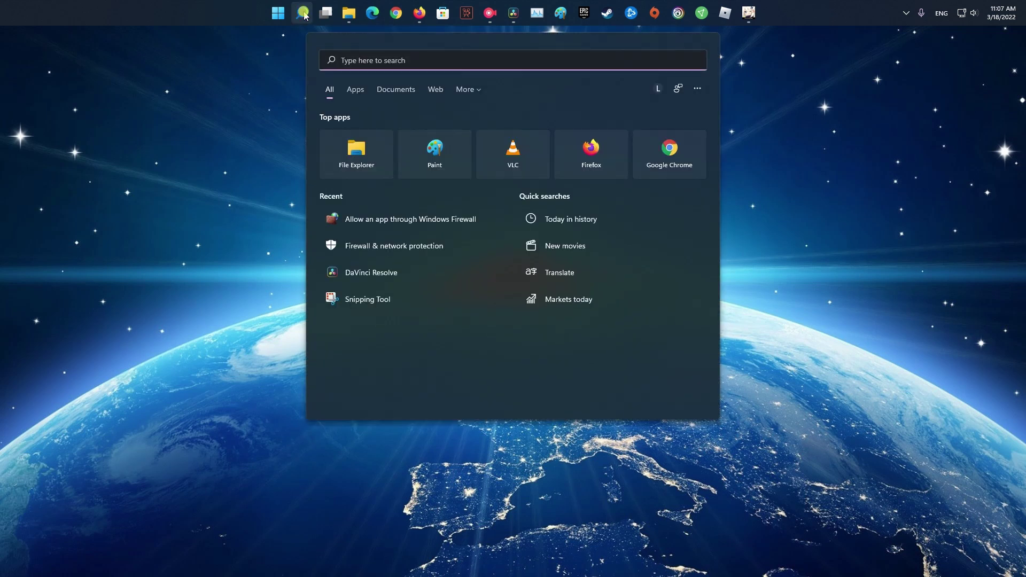
{"action": "type", "text": "firewa"}
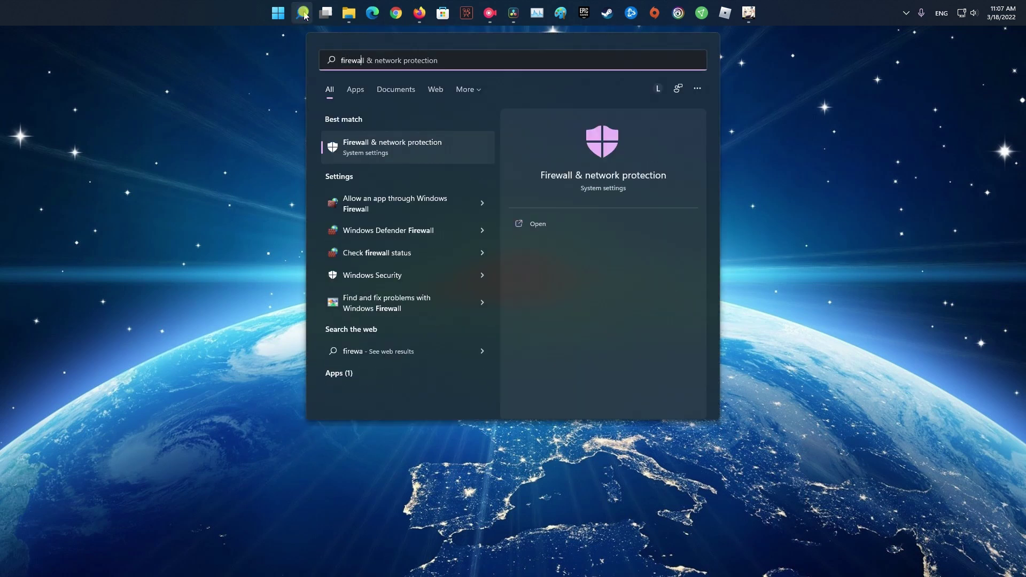
{"action": "type", "text": "ll"}
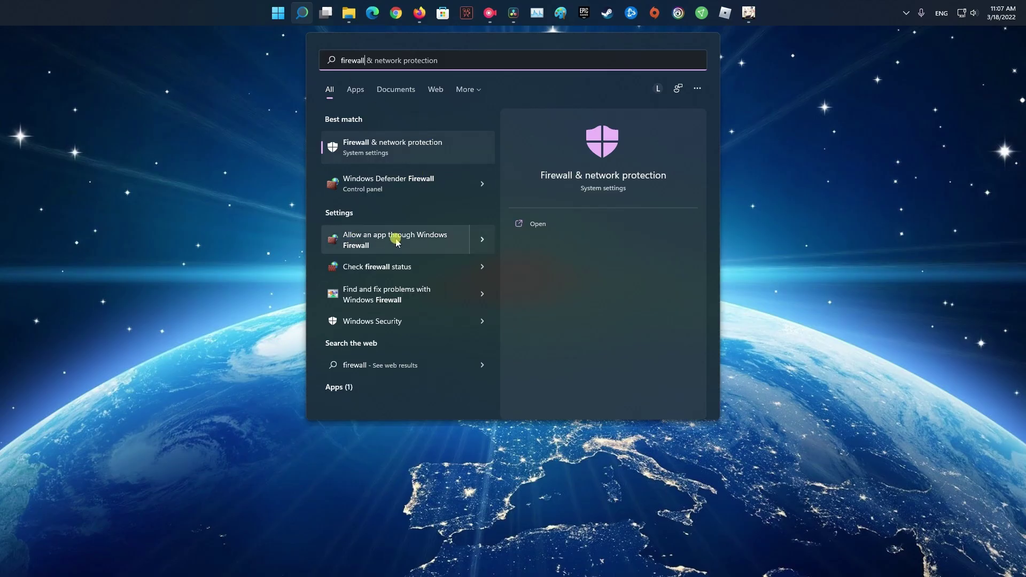
{"action": "left_click", "coordinate": [438, 244]}
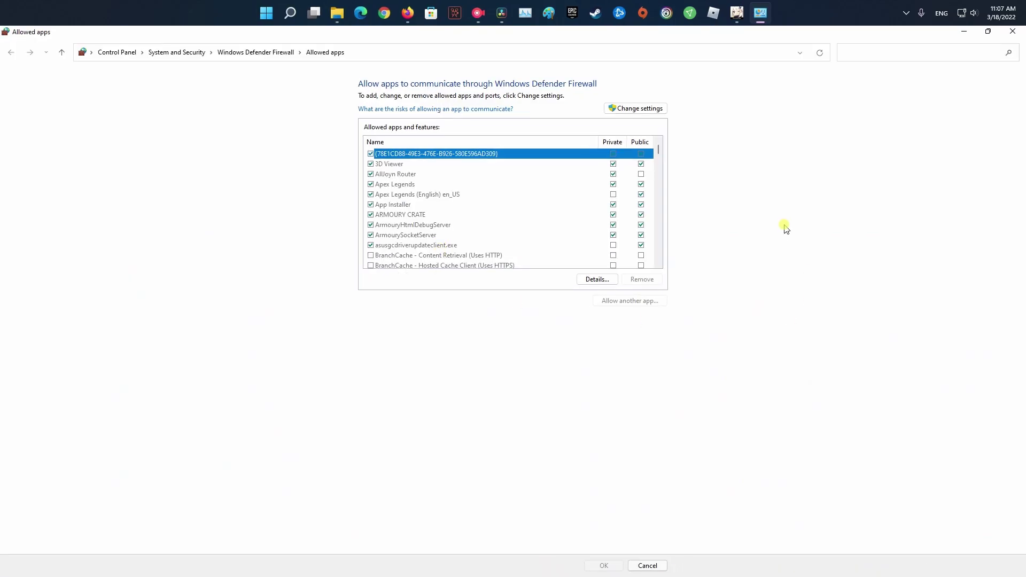
Unlock the allowed apps list and start adding another app.
{"action": "left_click", "coordinate": [666, 108]}
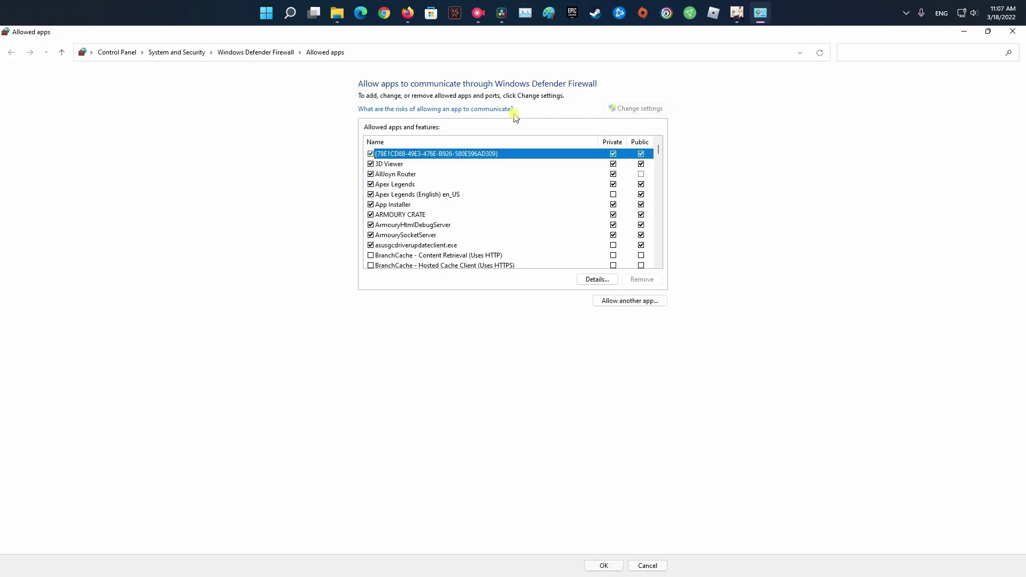
{"action": "scroll", "coordinate": [550, 159], "scroll_direction": "down", "scroll_amount": 15}
{"action": "left_click", "coordinate": [640, 307]}
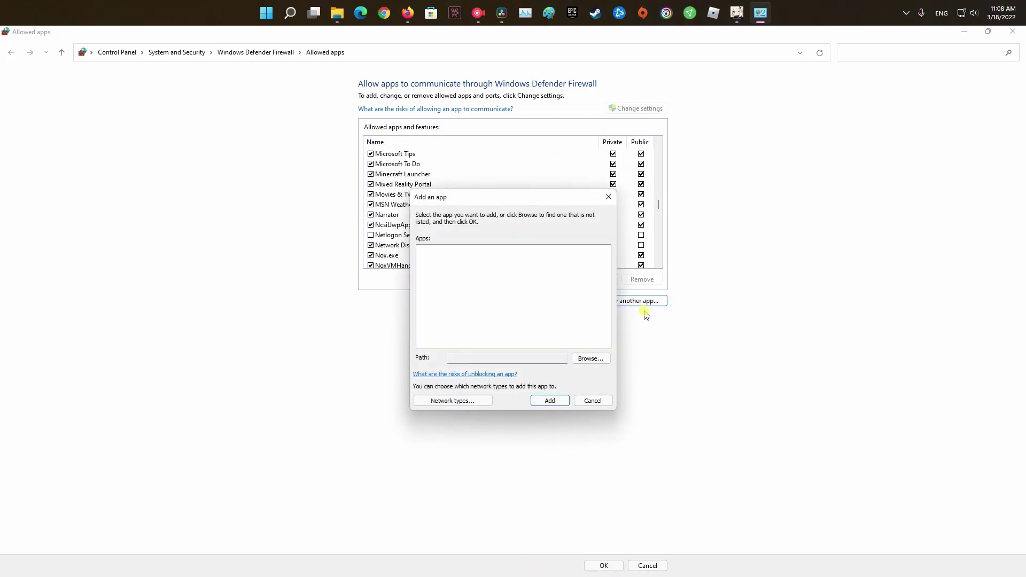
{"action": "left_click", "coordinate": [588, 360]}
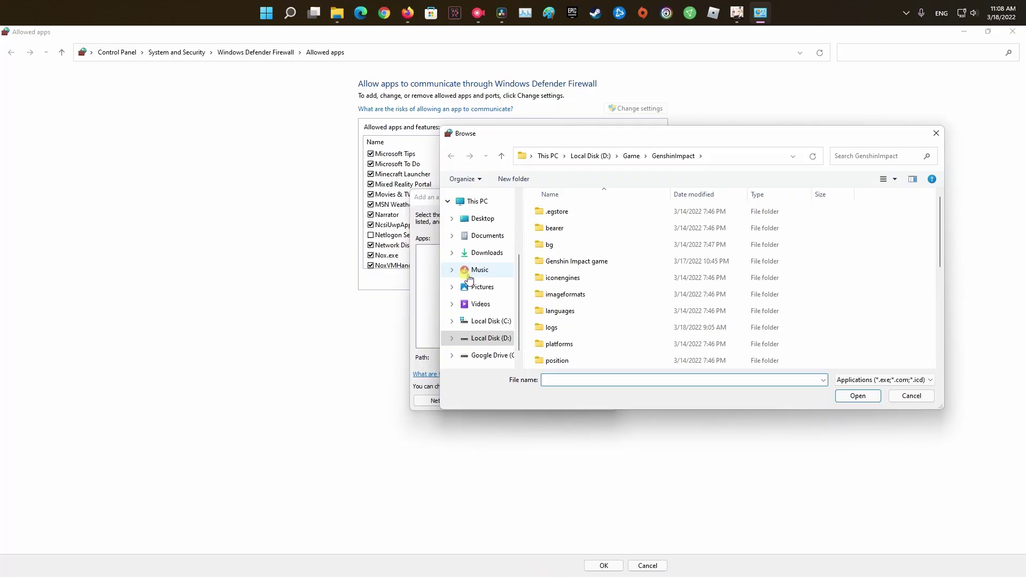
Add D:\Game\GenshinImpact\launcher.exe to the firewall's allowed apps.
{"action": "left_click", "coordinate": [490, 338]}
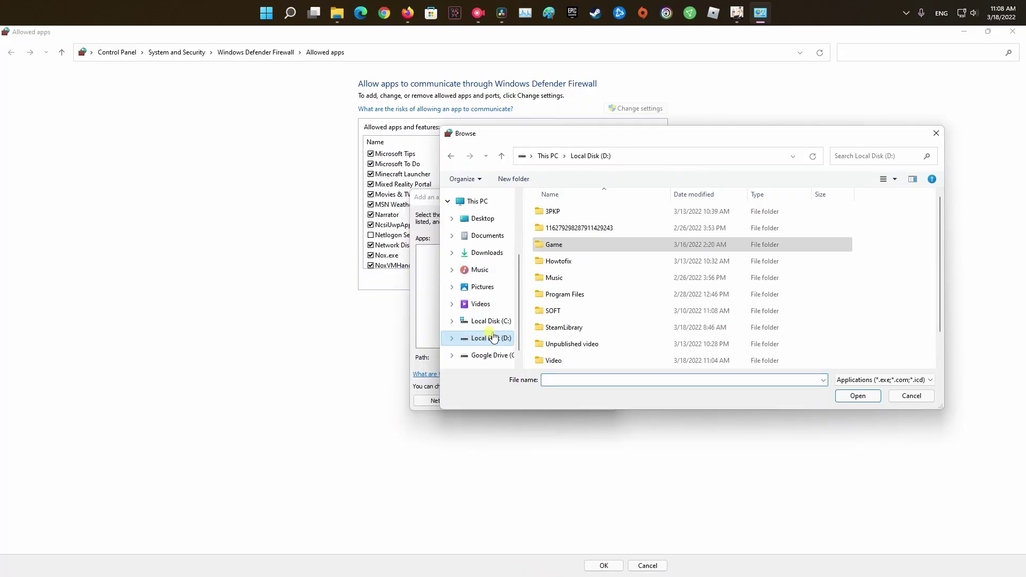
{"action": "double_click", "coordinate": [556, 244]}
{"action": "double_click", "coordinate": [558, 245]}
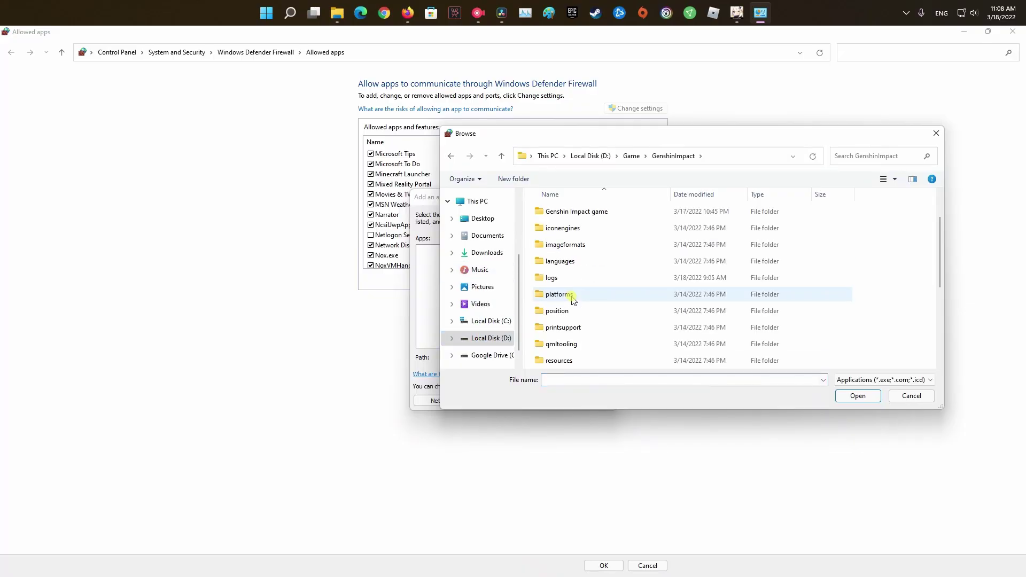
{"action": "scroll", "coordinate": [572, 298], "scroll_direction": "down", "scroll_amount": 1}
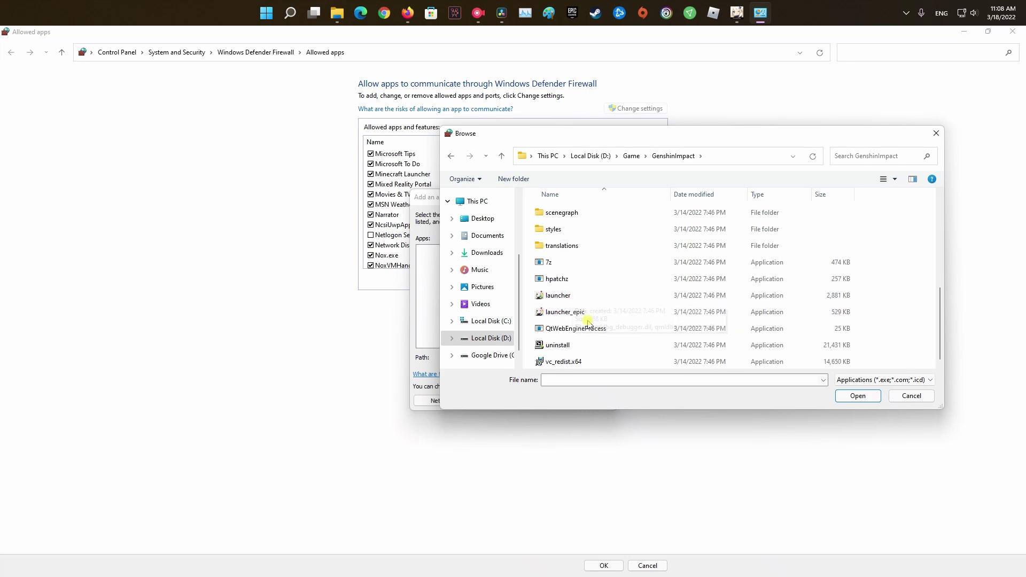
{"action": "left_click", "coordinate": [559, 297]}
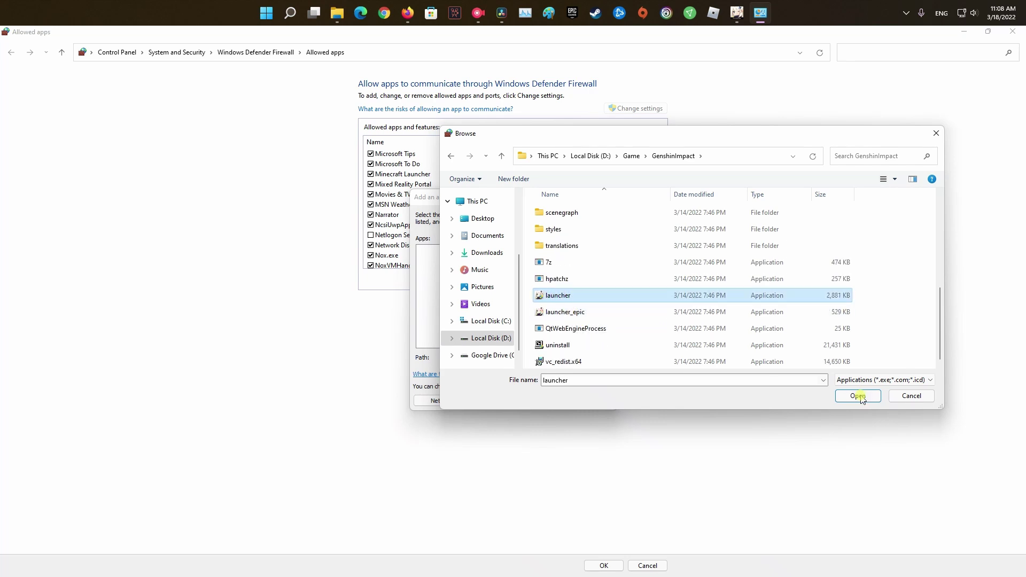
{"action": "left_click", "coordinate": [857, 396]}
{"action": "left_click", "coordinate": [562, 405]}
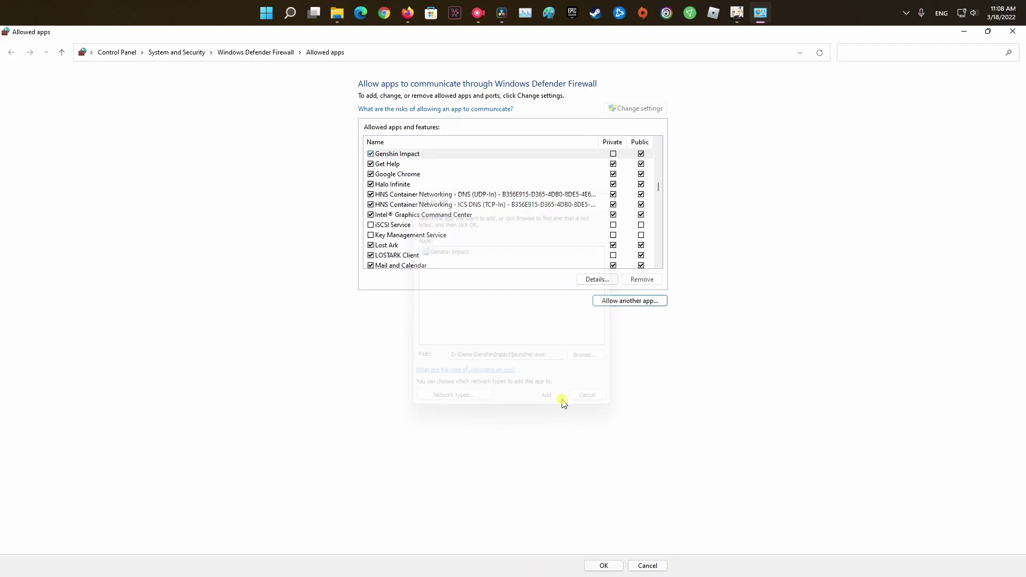